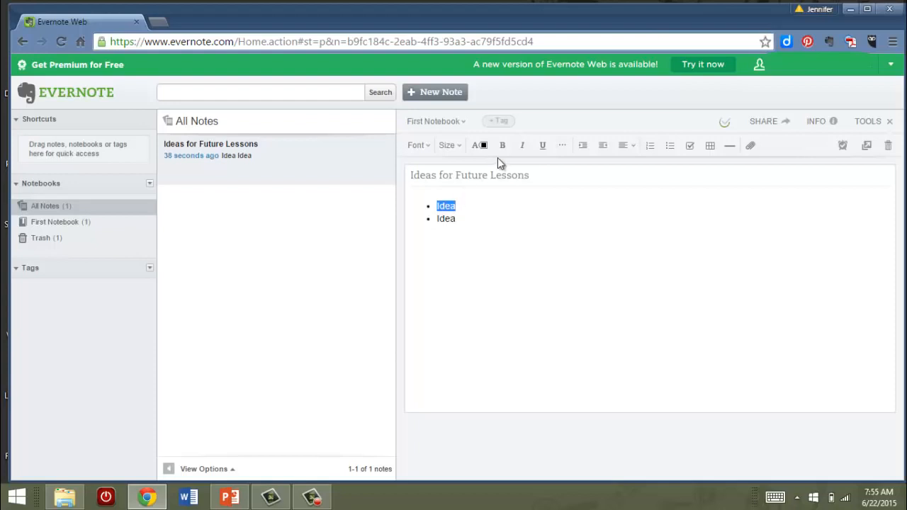
Step: Make the first "Idea" bullet in the Ideas for Future Lessons note bold
{"action": "left_click", "coordinate": [502, 149]}
{"action": "left_click", "coordinate": [502, 236]}
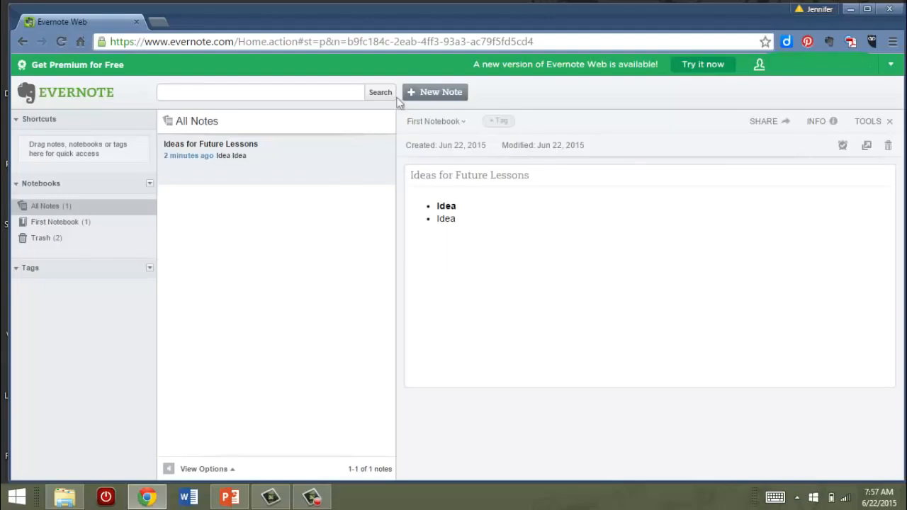
Step: Create a new note titled "Practice Schedule" and attach the Practice Schedule Word document to it
{"action": "left_click", "coordinate": [424, 95]}
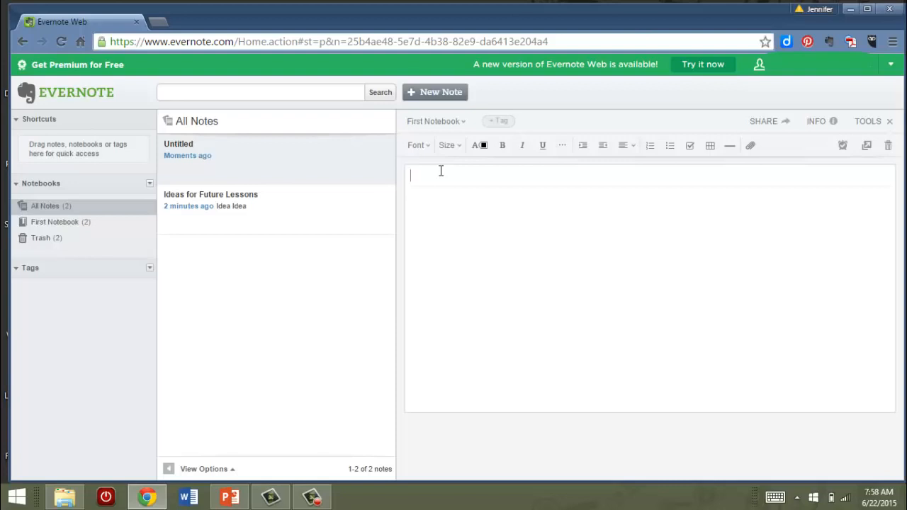
{"action": "type", "text": "Practice Schedule"}
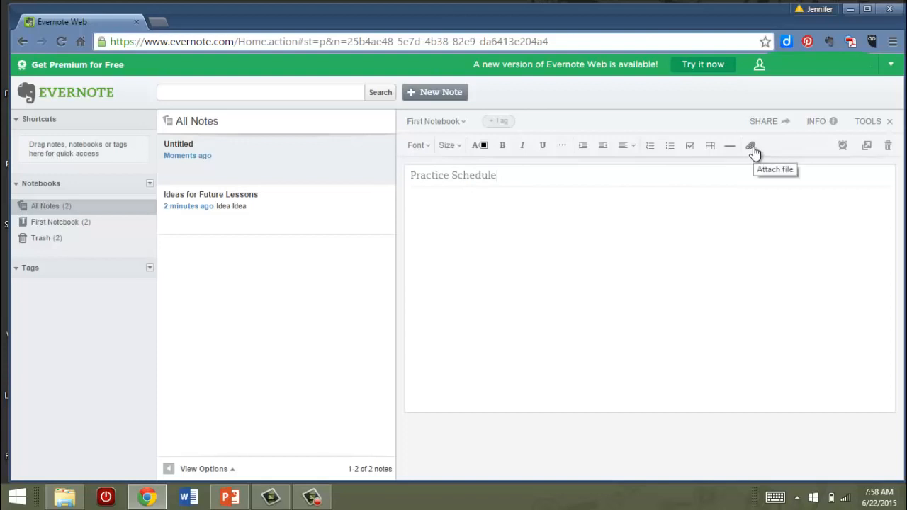
{"action": "left_click", "coordinate": [752, 149]}
{"action": "left_click", "coordinate": [358, 278]}
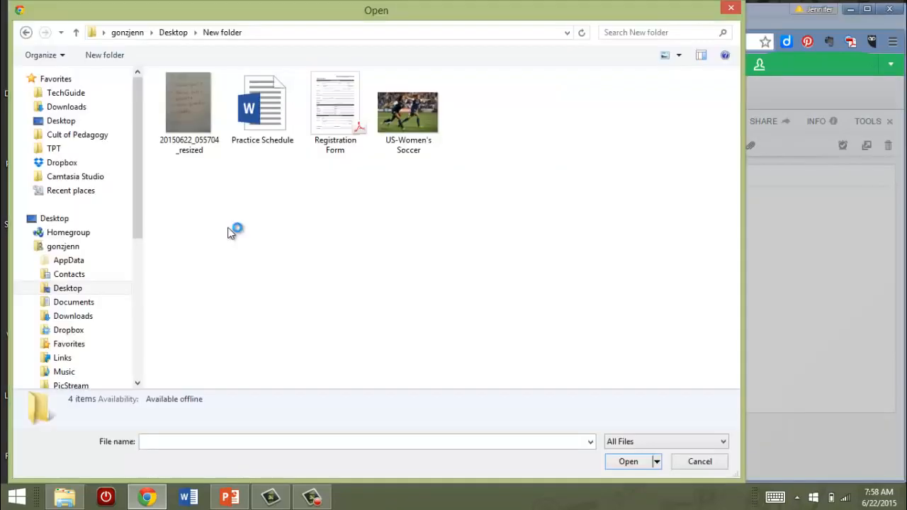
{"action": "left_click", "coordinate": [256, 113]}
{"action": "double_click", "coordinate": [255, 114]}
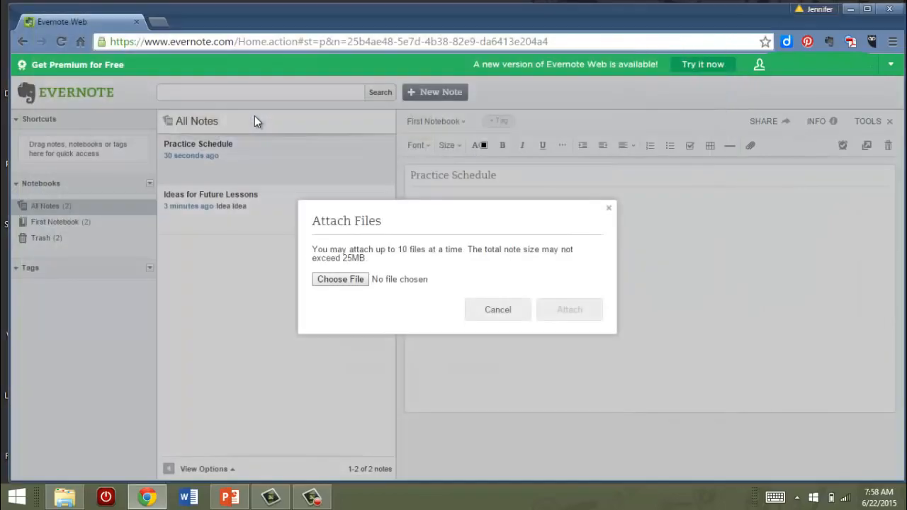
{"action": "left_click", "coordinate": [555, 331]}
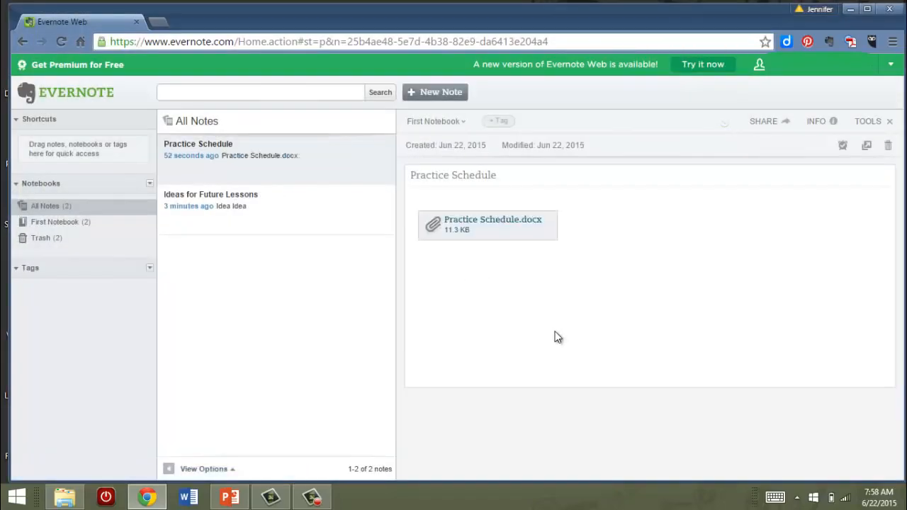
Step: Download the attached Practice Schedule.docx from its note
{"action": "left_click", "coordinate": [503, 307]}
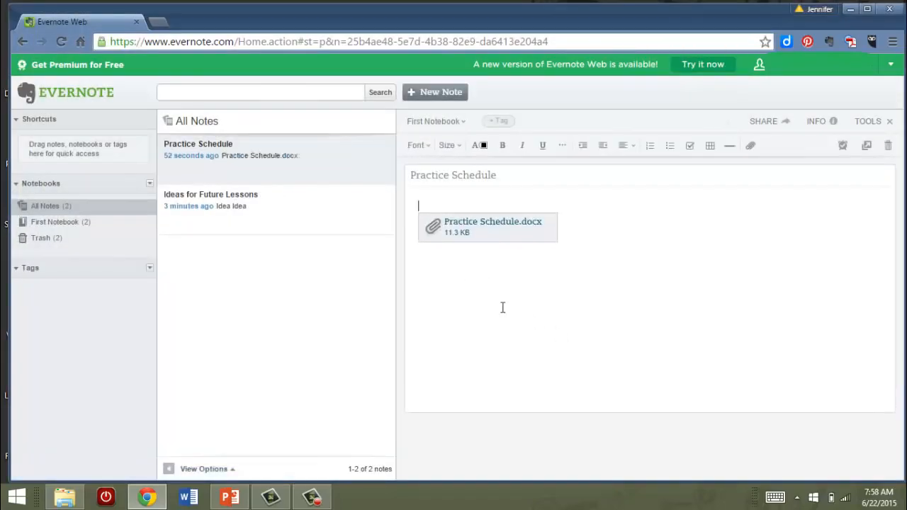
{"action": "left_click", "coordinate": [486, 222]}
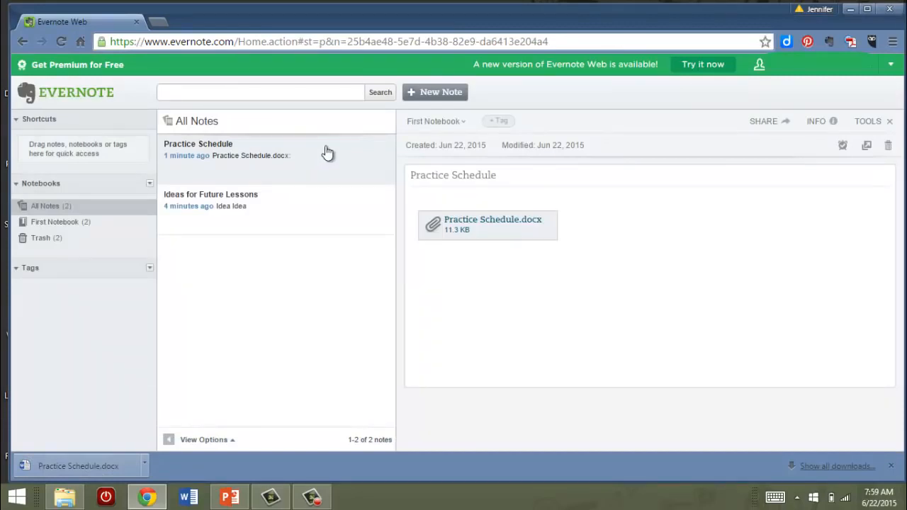
Step: Create a new note titled "Women's Soccer Photo" and attach the US-Women's Soccer image to it
{"action": "left_click", "coordinate": [427, 98]}
{"action": "left_click", "coordinate": [444, 176]}
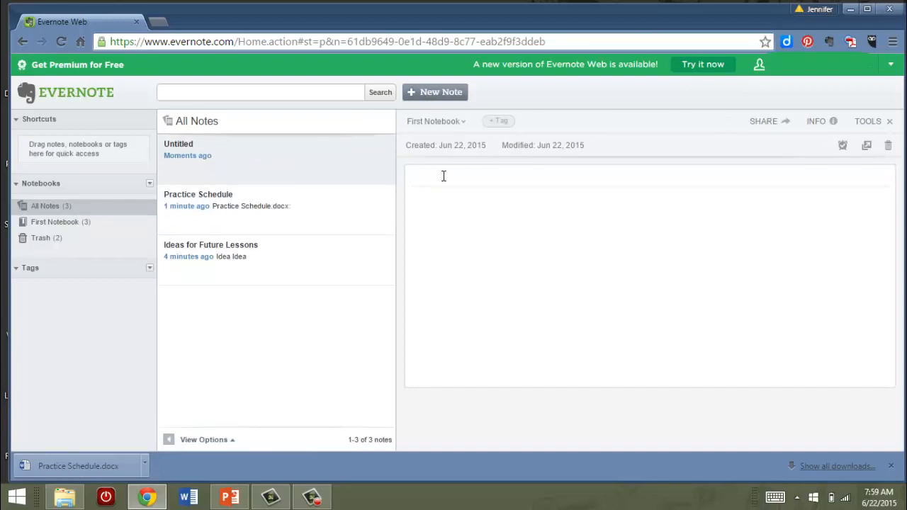
{"action": "type", "text": "Women's Soccer Photo"}
{"action": "left_click", "coordinate": [501, 229]}
{"action": "left_click", "coordinate": [754, 147]}
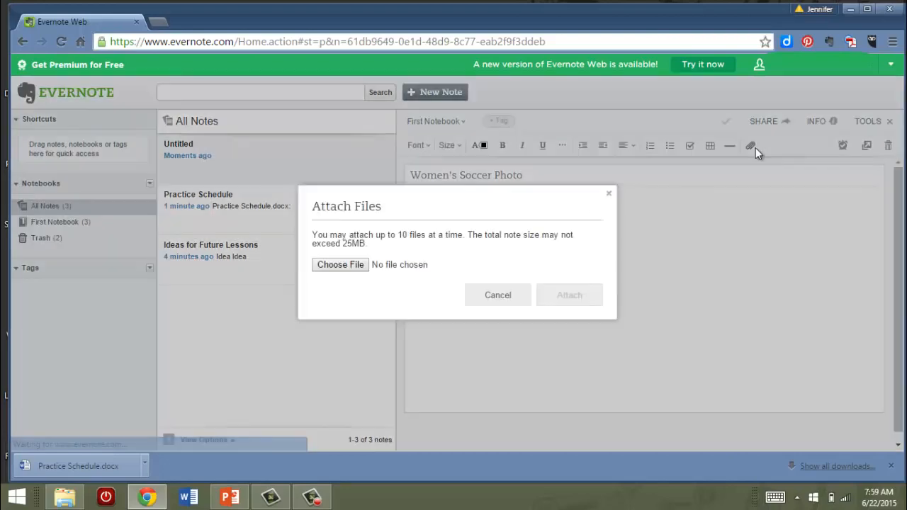
{"action": "left_click", "coordinate": [340, 268]}
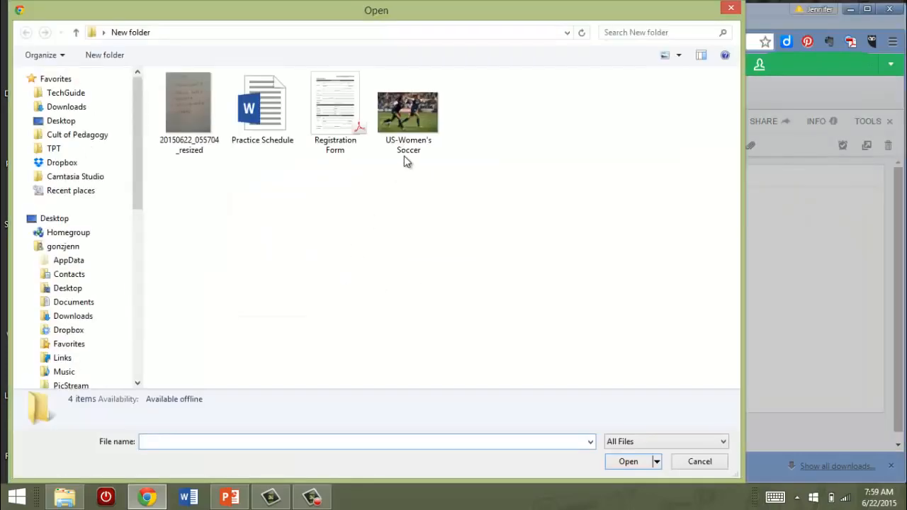
{"action": "double_click", "coordinate": [422, 122]}
{"action": "left_click", "coordinate": [560, 319]}
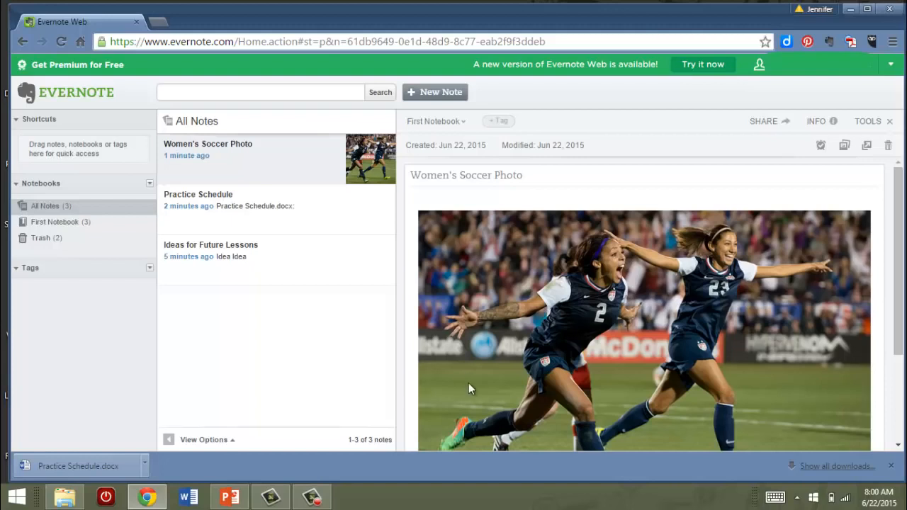
Step: Create a new note titled "Registration Form" and attach the Registration Form PDF to it
{"action": "left_click", "coordinate": [429, 95]}
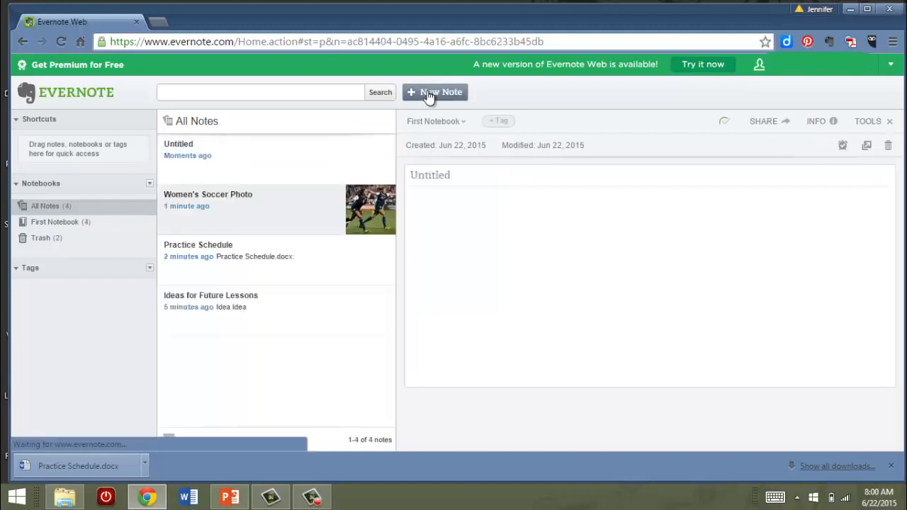
{"action": "left_click", "coordinate": [430, 177]}
{"action": "type", "text": "Registration Form"}
{"action": "left_click", "coordinate": [750, 147]}
{"action": "left_click", "coordinate": [354, 265]}
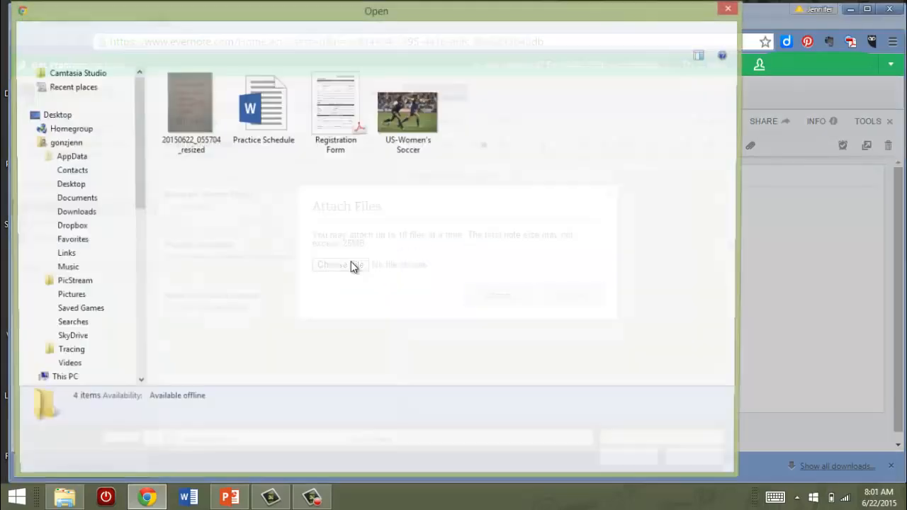
{"action": "double_click", "coordinate": [325, 131]}
{"action": "left_click", "coordinate": [572, 318]}
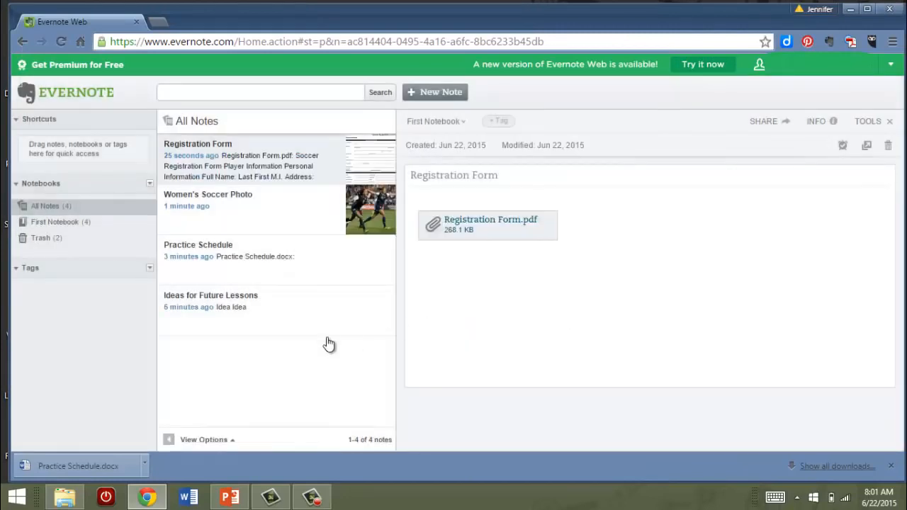
Step: Create a new note titled "Shopping List" and attach the photo 20150622_055704_resized of the handwritten list
{"action": "left_click", "coordinate": [442, 93]}
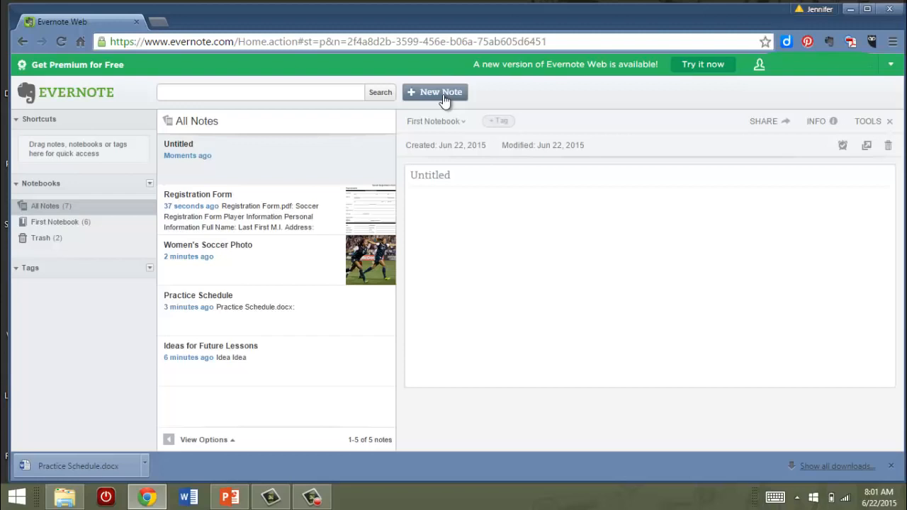
{"action": "type", "text": "Shopping List"}
{"action": "left_click", "coordinate": [751, 146]}
{"action": "left_click", "coordinate": [340, 264]}
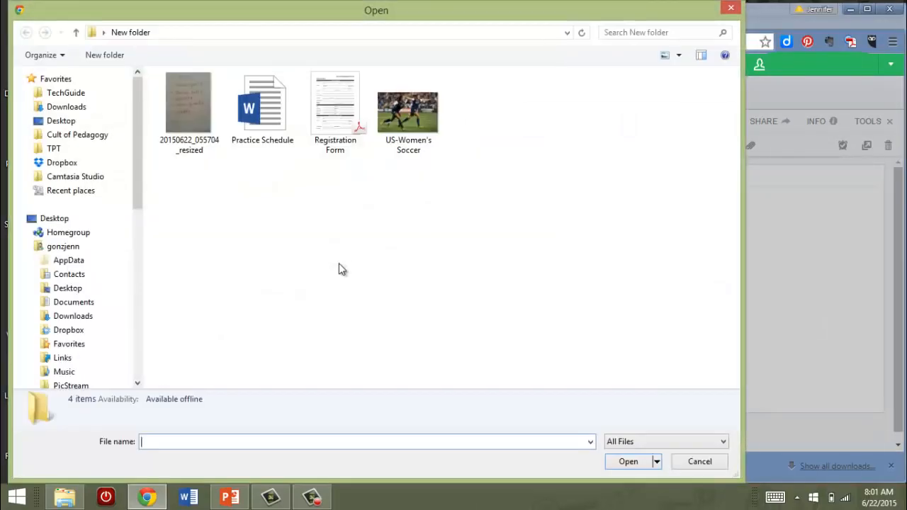
{"action": "double_click", "coordinate": [160, 97]}
{"action": "left_click", "coordinate": [543, 323]}
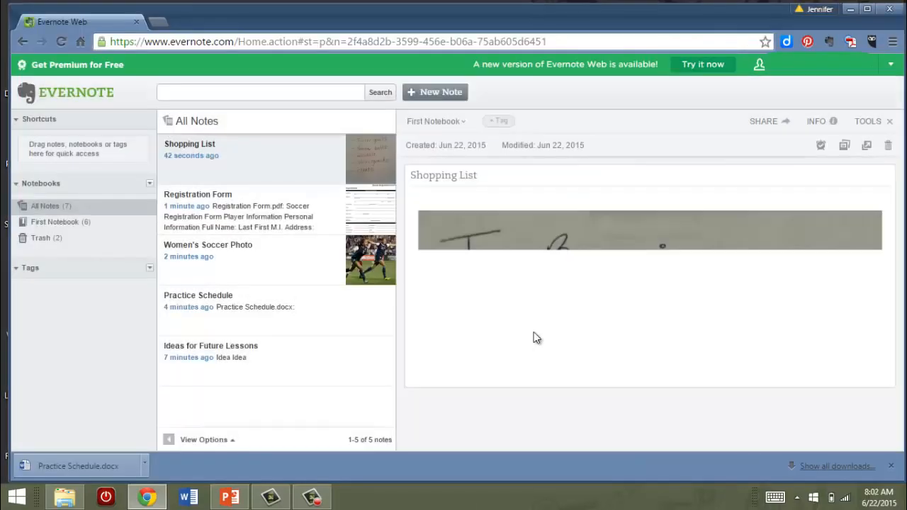
{"action": "scroll", "coordinate": [534, 332], "scroll_direction": "down", "scroll_amount": 3}
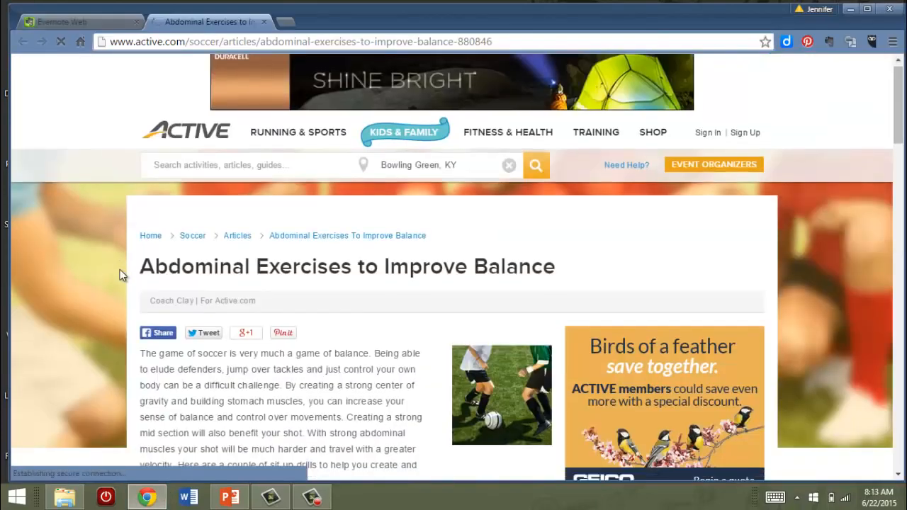
Step: Clip the "Abdominal Exercises to Improve Balance" web page as an Article into First Notebook with the Evernote Web Clipper
{"action": "scroll", "coordinate": [120, 275], "scroll_direction": "down", "scroll_amount": 2}
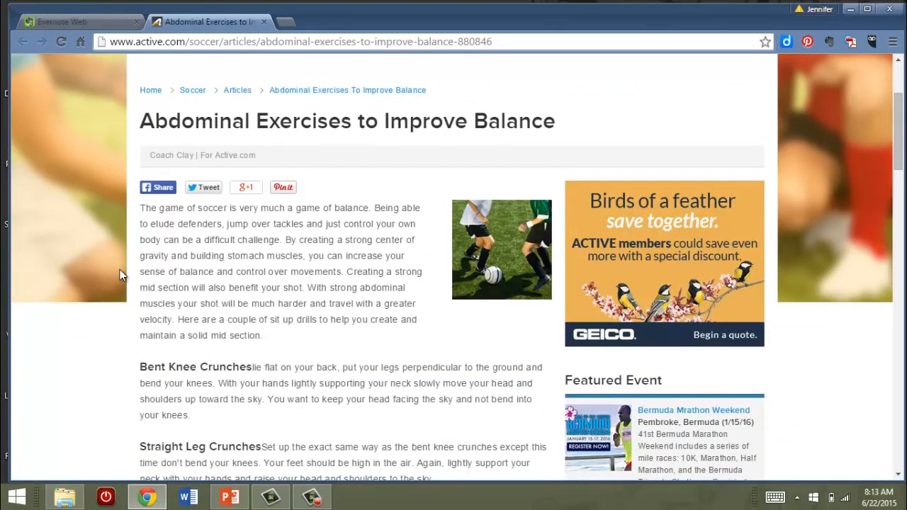
{"action": "left_click", "coordinate": [829, 42]}
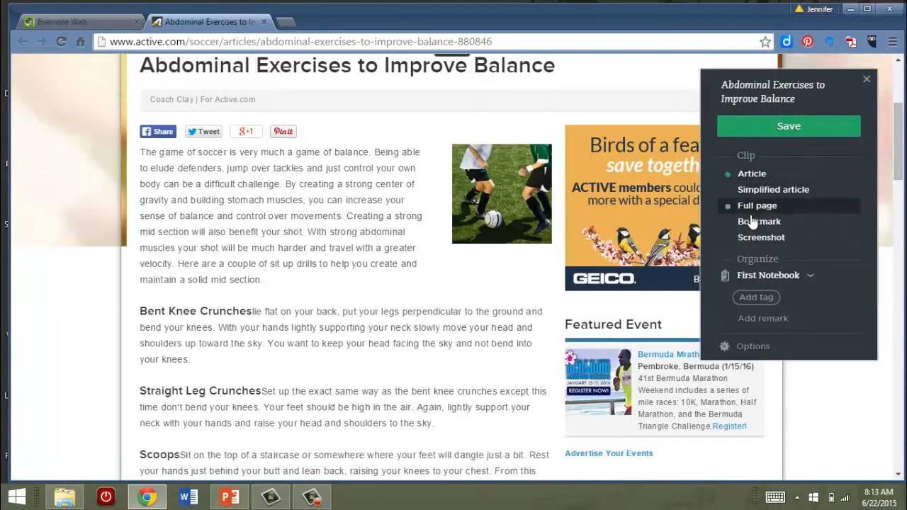
{"action": "left_click", "coordinate": [784, 133]}
Step: Return to Evernote Web, refresh the notes, and open the clipped "Abdominal Exercises to Improve Balance" note
{"action": "left_click", "coordinate": [89, 26]}
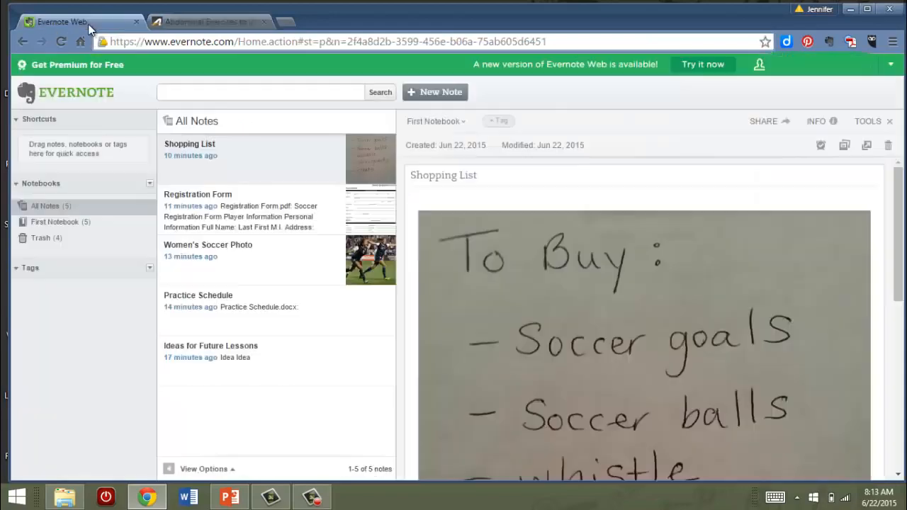
{"action": "left_click", "coordinate": [65, 40]}
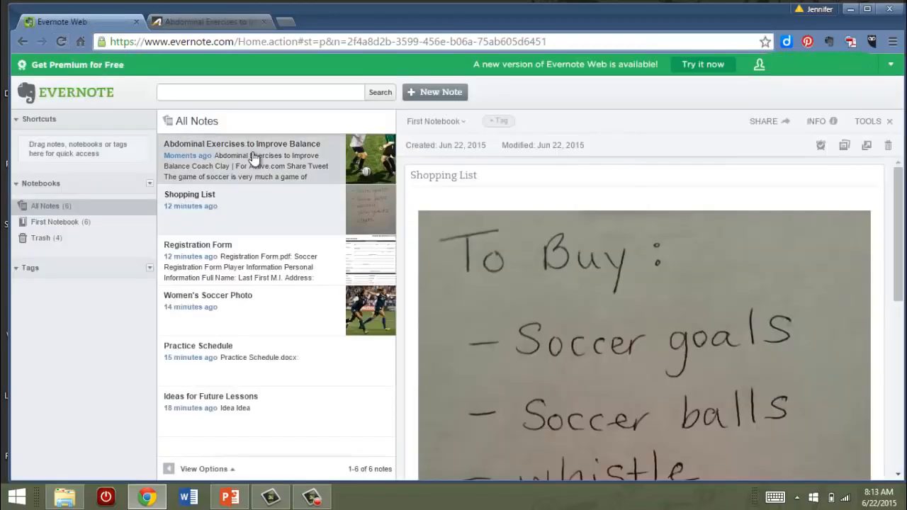
{"action": "left_click", "coordinate": [254, 157]}
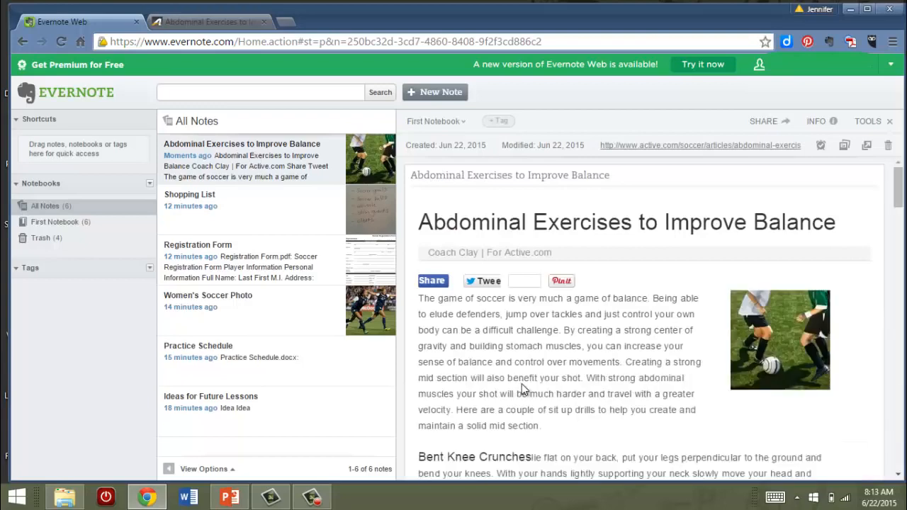
Step: Look through the clipped note and check its ASICS Gel-Equation 7 Shoe link, closing the product page again
{"action": "scroll", "coordinate": [522, 383], "scroll_direction": "down", "scroll_amount": 10}
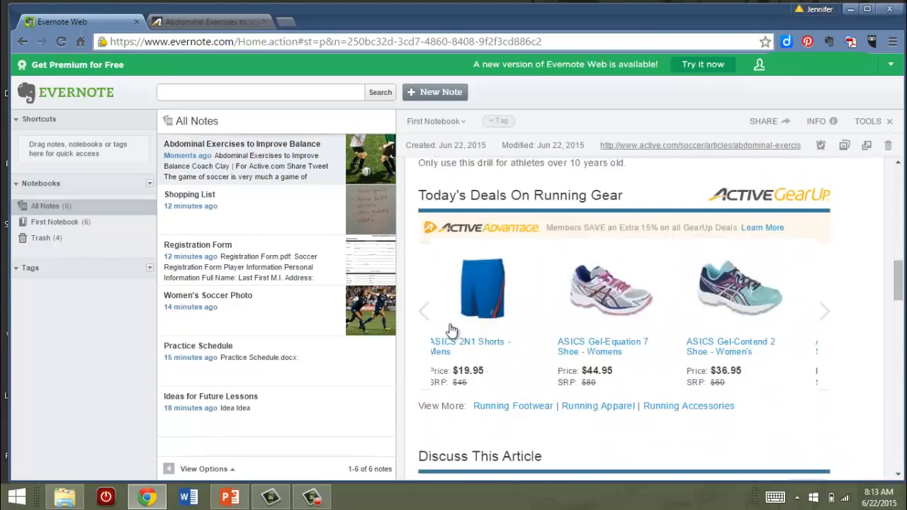
{"action": "left_click", "coordinate": [569, 347]}
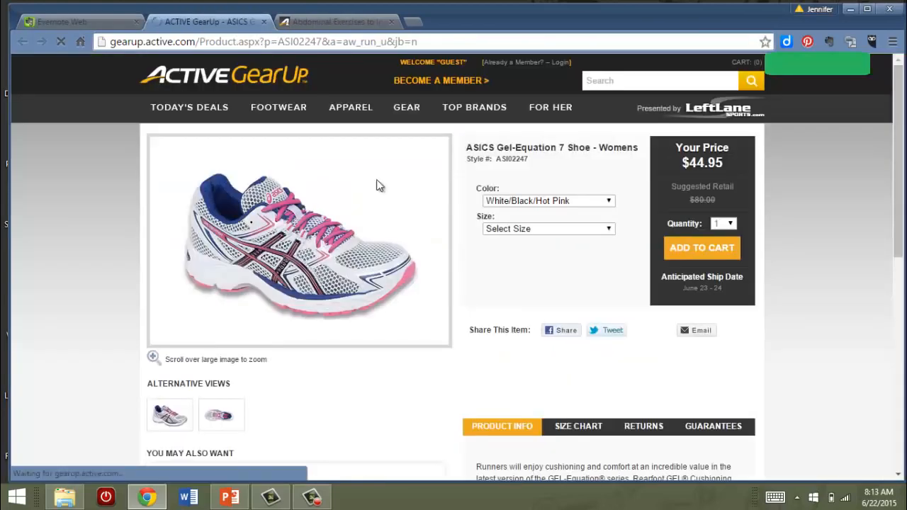
{"action": "left_click", "coordinate": [264, 22]}
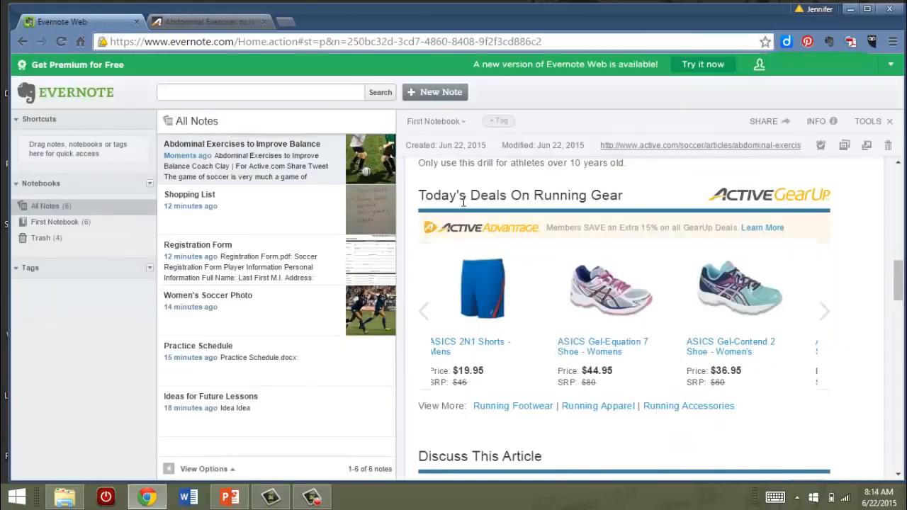
{"action": "scroll", "coordinate": [462, 202], "scroll_direction": "down", "scroll_amount": 2}
{"action": "scroll", "coordinate": [462, 202], "scroll_direction": "up", "scroll_amount": 1}
{"action": "scroll", "coordinate": [462, 206], "scroll_direction": "up", "scroll_amount": 6}
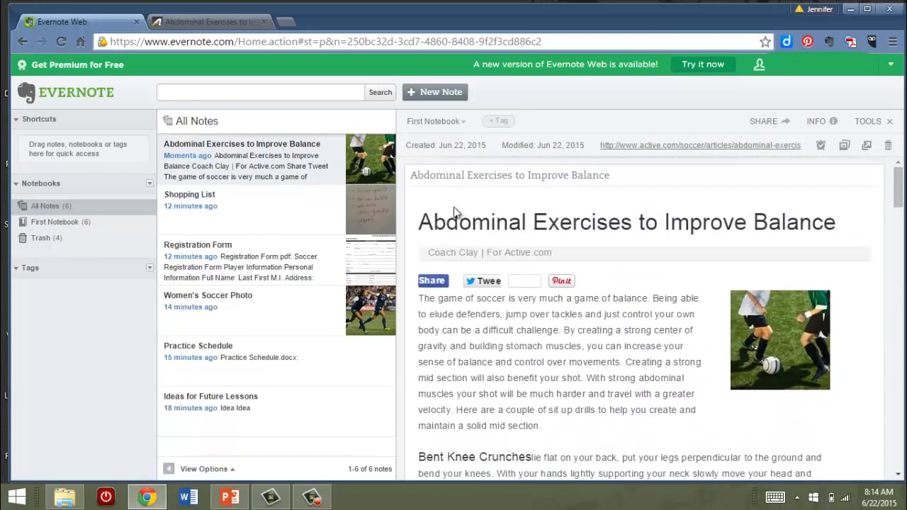
Step: Add the line "Share this with players." above the article heading in the clipped note
{"action": "left_click", "coordinate": [421, 224]}
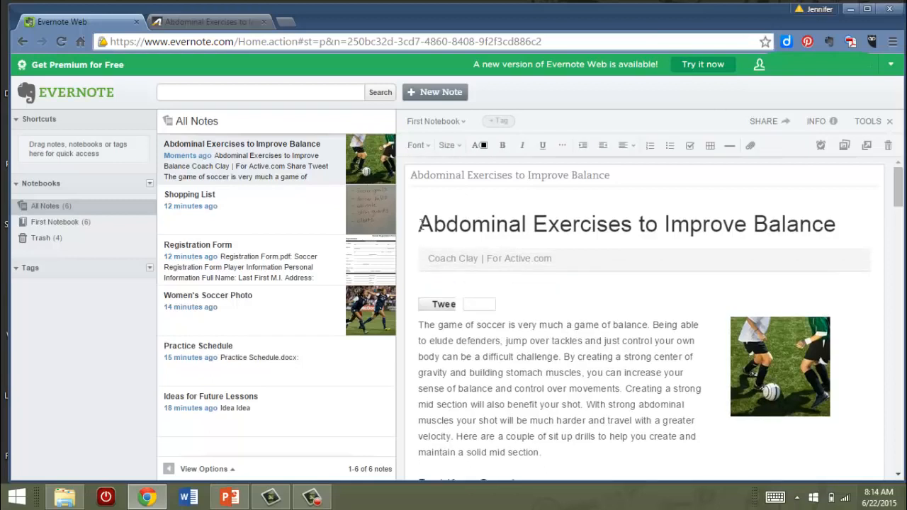
{"action": "type", "text": "Share this with players."}
{"action": "key", "text": "Return"}
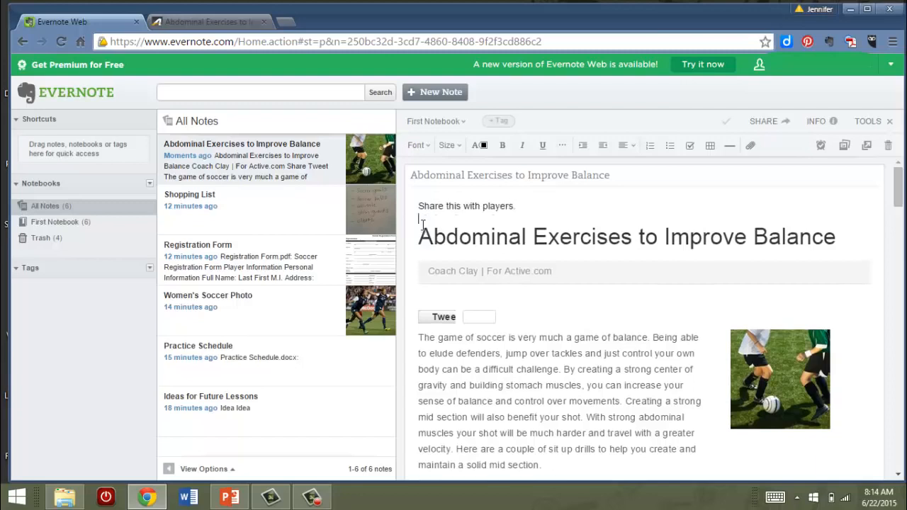
Step: Format the line "Share this with players." as bold red text
{"action": "left_click_drag", "start_coordinate": [418, 206], "coordinate": [531, 173]}
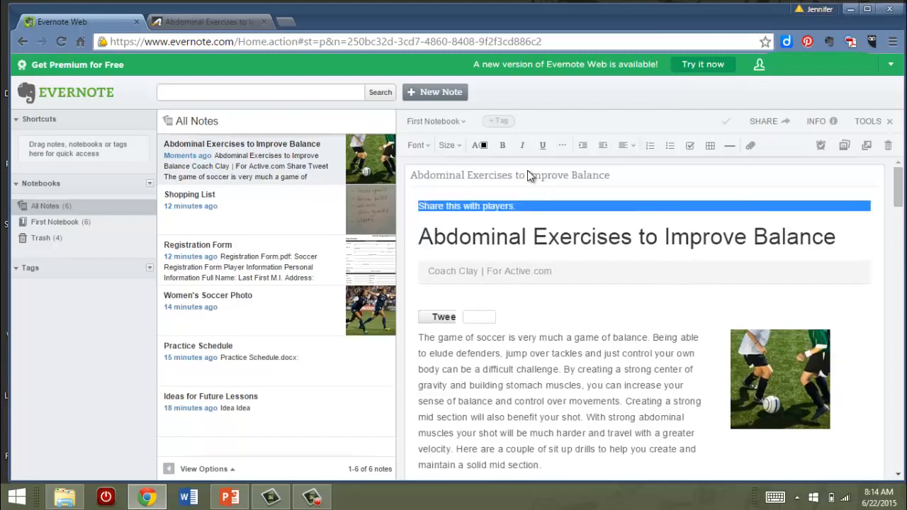
{"action": "left_click", "coordinate": [502, 145]}
{"action": "left_click", "coordinate": [483, 145]}
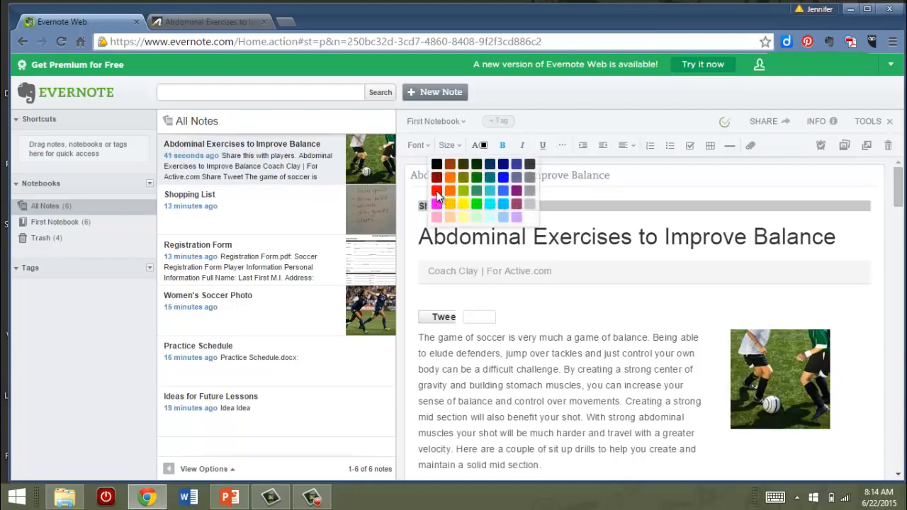
{"action": "left_click", "coordinate": [437, 190]}
{"action": "left_click", "coordinate": [454, 206]}
{"action": "left_click", "coordinate": [520, 228]}
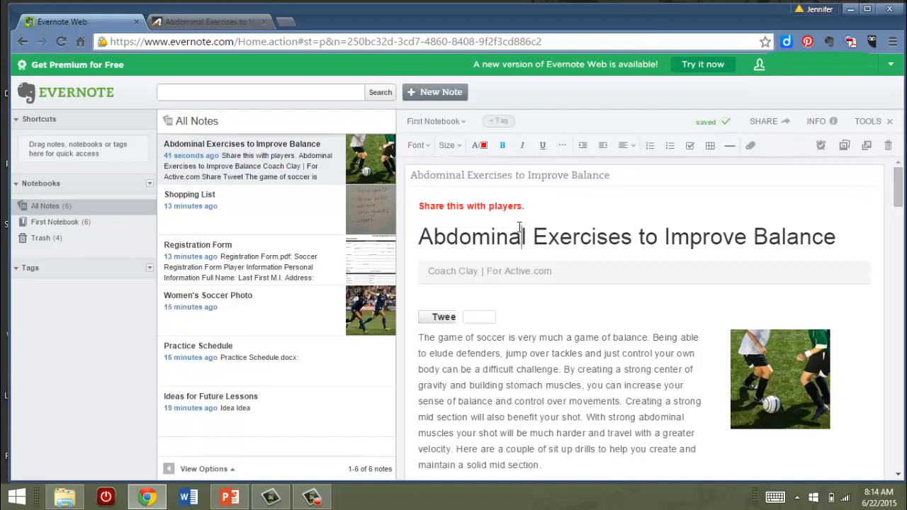
Step: Show only the notes stored in First Notebook
{"action": "scroll", "coordinate": [519, 228], "scroll_direction": "down", "scroll_amount": 1}
{"action": "scroll", "coordinate": [520, 227], "scroll_direction": "up", "scroll_amount": 1}
{"action": "scroll", "coordinate": [520, 228], "scroll_direction": "down", "scroll_amount": 2}
{"action": "scroll", "coordinate": [520, 228], "scroll_direction": "down", "scroll_amount": 2}
{"action": "scroll", "coordinate": [519, 227], "scroll_direction": "up", "scroll_amount": 4}
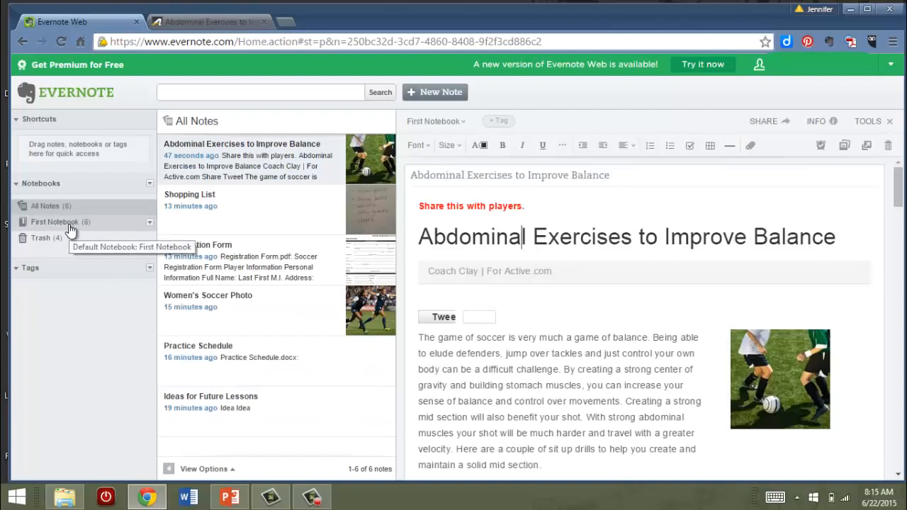
{"action": "left_click", "coordinate": [70, 226]}
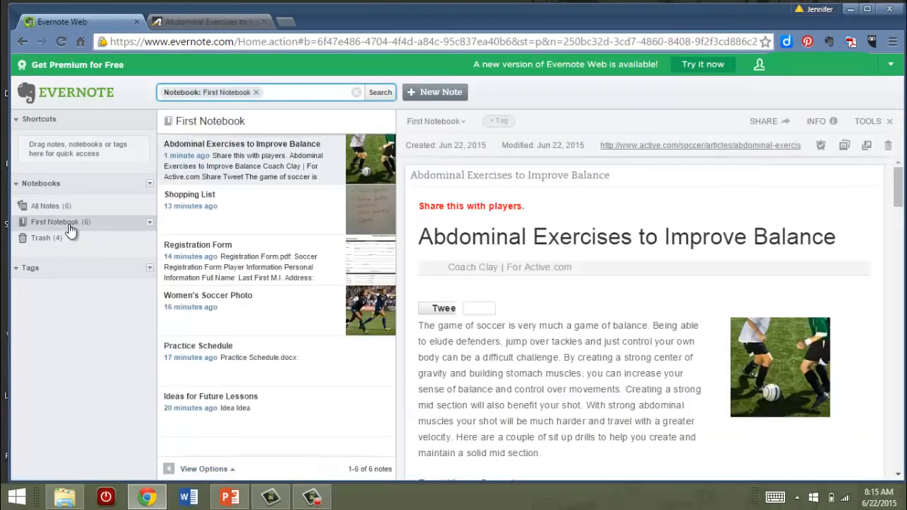
Step: Create a new notebook named Soccer
{"action": "left_click", "coordinate": [86, 226]}
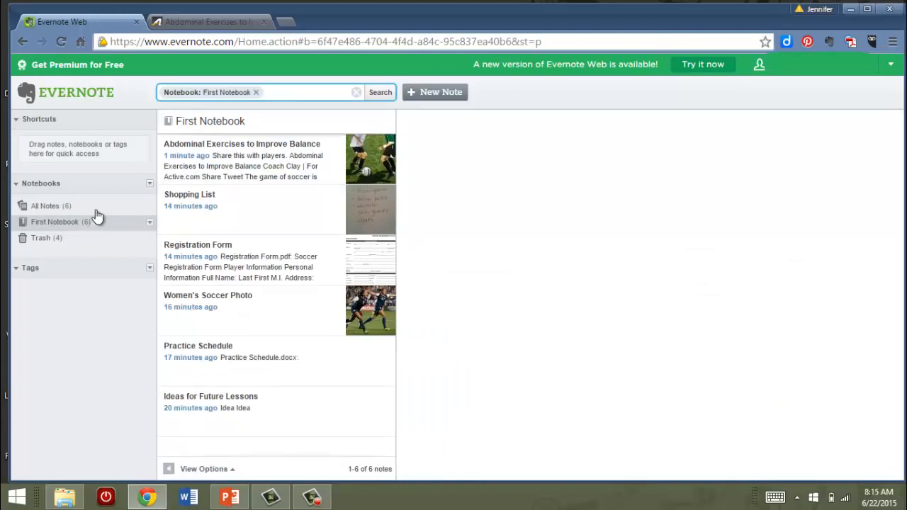
{"action": "left_click", "coordinate": [93, 189]}
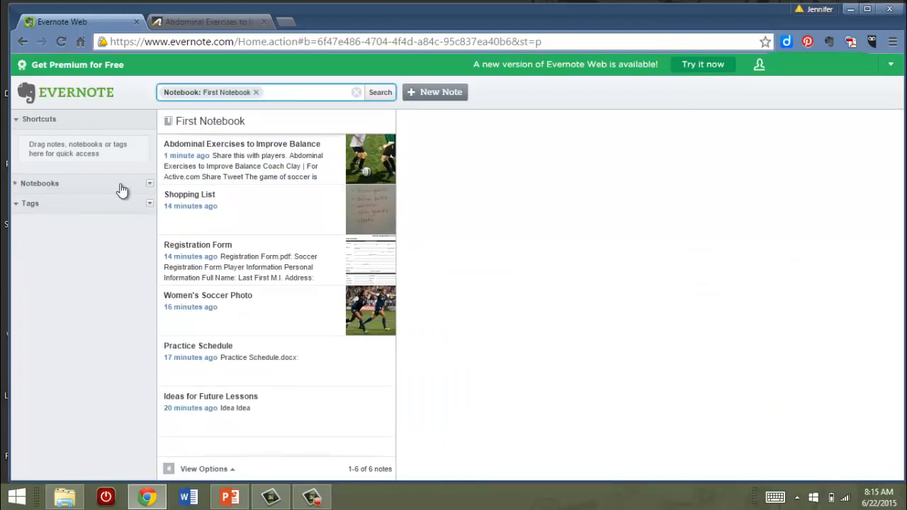
{"action": "left_click", "coordinate": [119, 187]}
{"action": "left_click", "coordinate": [148, 184]}
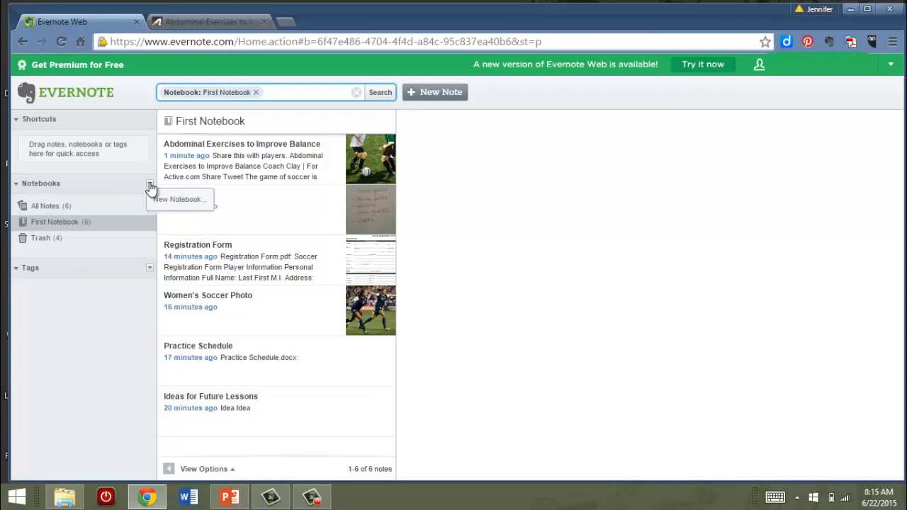
{"action": "left_click", "coordinate": [162, 202]}
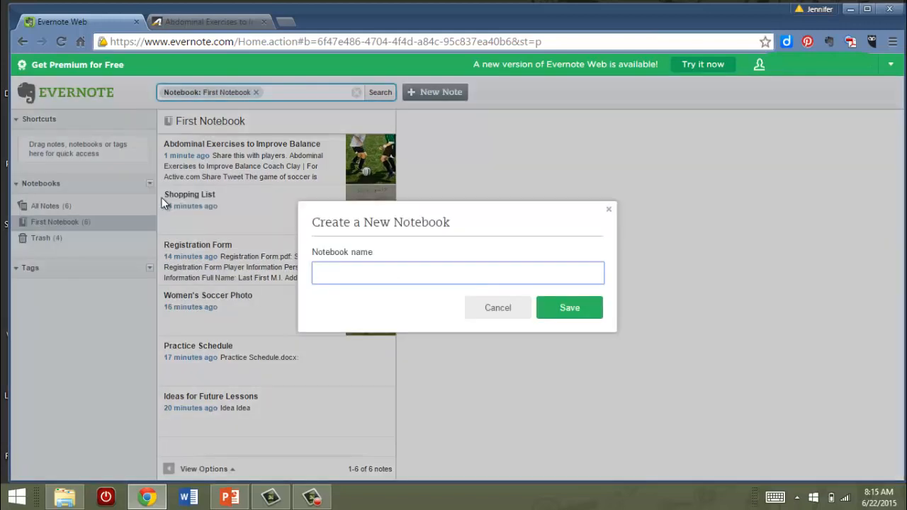
{"action": "type", "text": "Soccer"}
{"action": "left_click", "coordinate": [575, 307]}
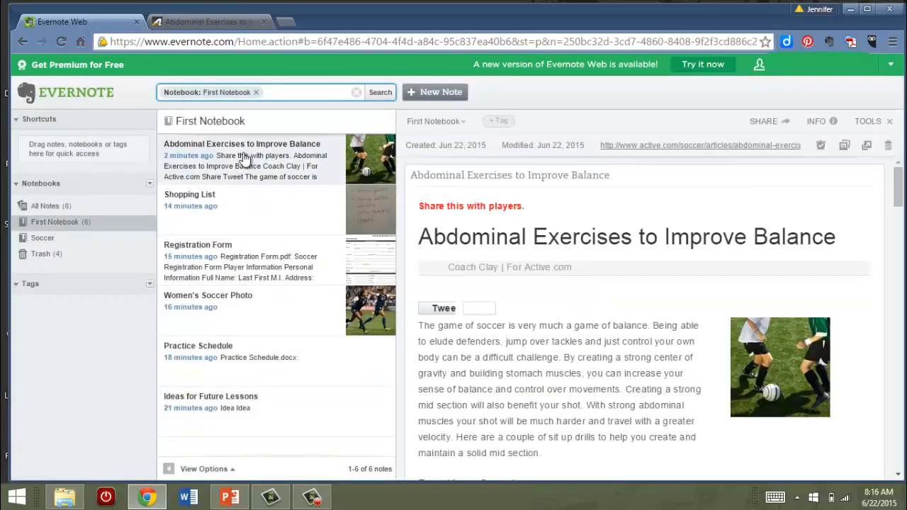
Step: Move every note in First Notebook except Ideas for Future Lessons into the Soccer notebook, starting with Abdominal Exercises to Improve Balance and Shopping List
{"action": "left_click", "coordinate": [294, 212]}
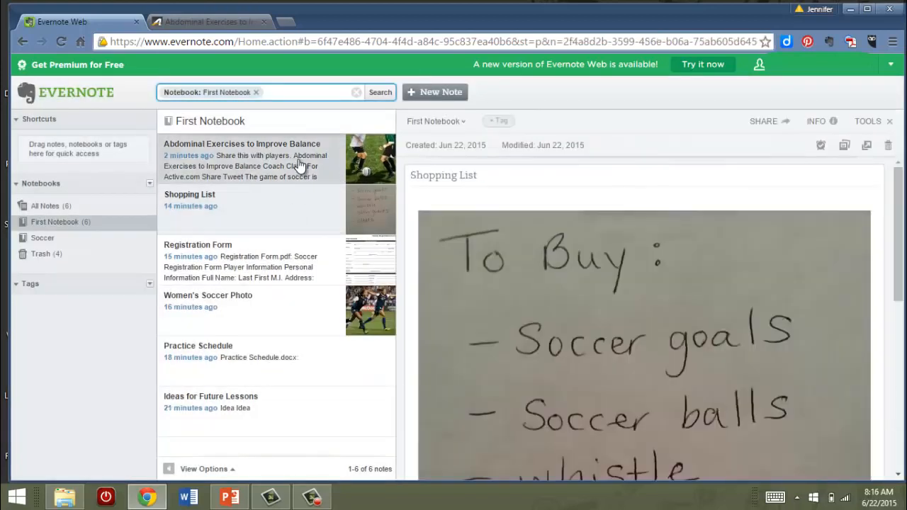
{"action": "left_click", "coordinate": [299, 164]}
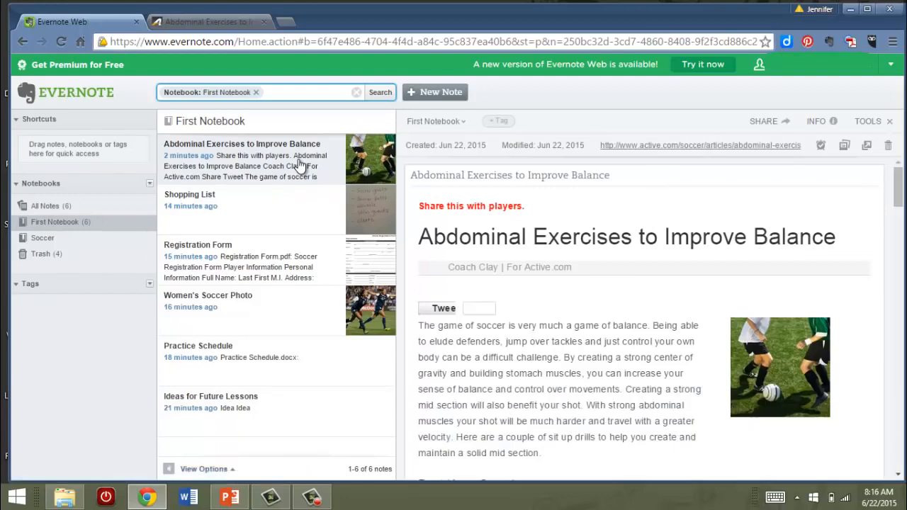
{"action": "left_click", "coordinate": [462, 122]}
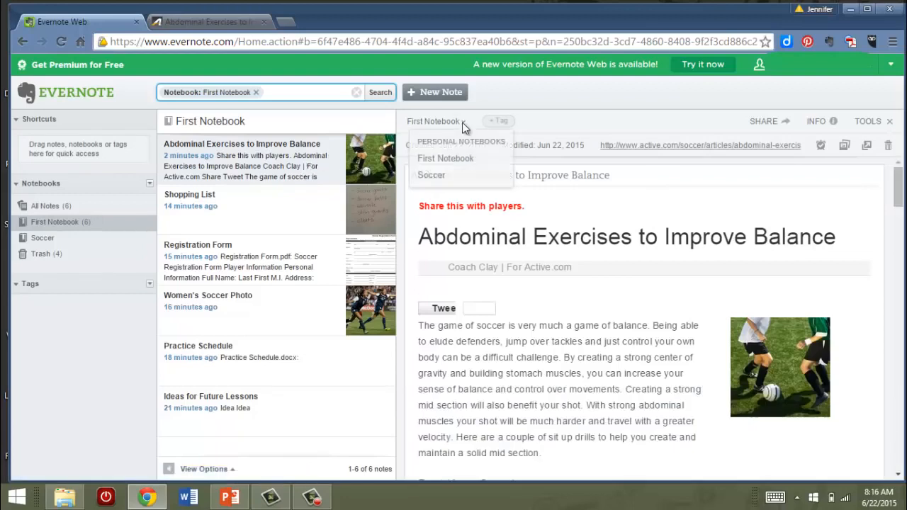
{"action": "left_click", "coordinate": [431, 175]}
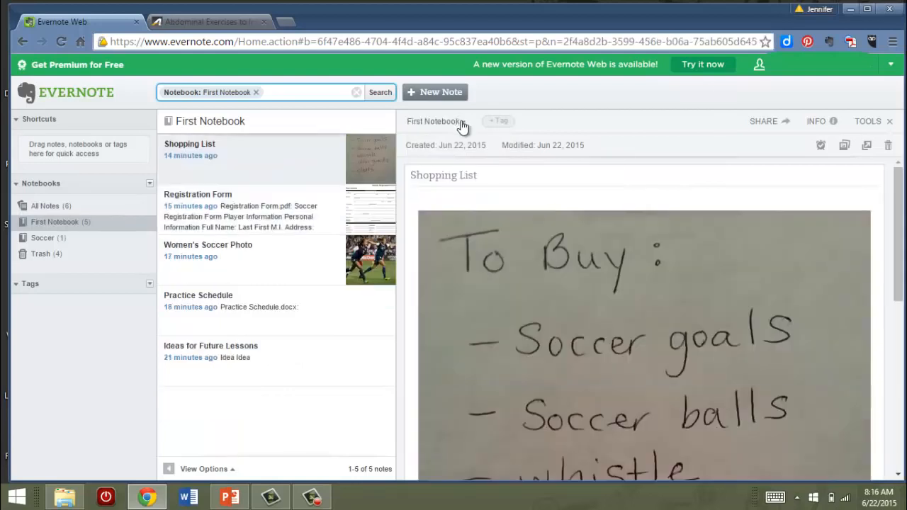
{"action": "left_click", "coordinate": [461, 122]}
{"action": "left_click", "coordinate": [432, 176]}
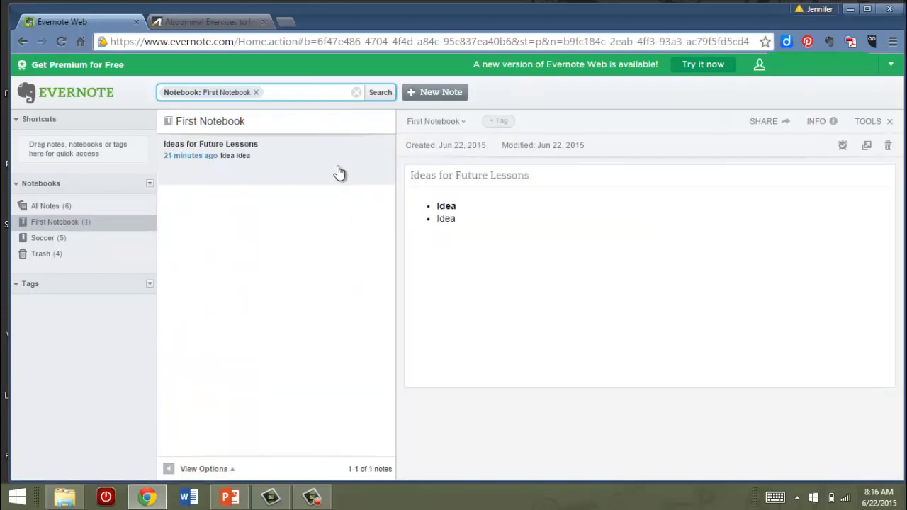
Step: Create another notebook named Lesson Planning
{"action": "left_click", "coordinate": [149, 186]}
{"action": "left_click", "coordinate": [161, 199]}
{"action": "type", "text": "Lesson Planning"}
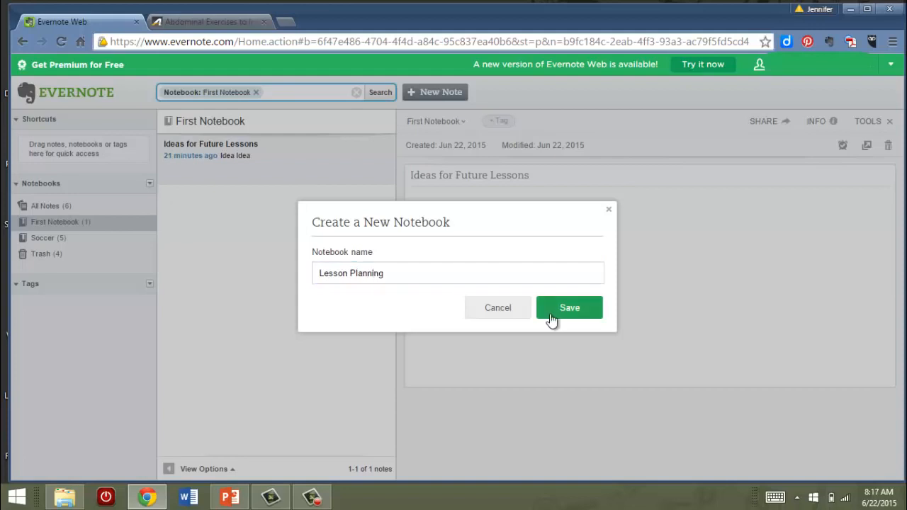
{"action": "left_click", "coordinate": [551, 319]}
Step: Reload the page so the new notebook is offered and move the Ideas for Future Lessons note into Lesson Planning
{"action": "left_click", "coordinate": [462, 124]}
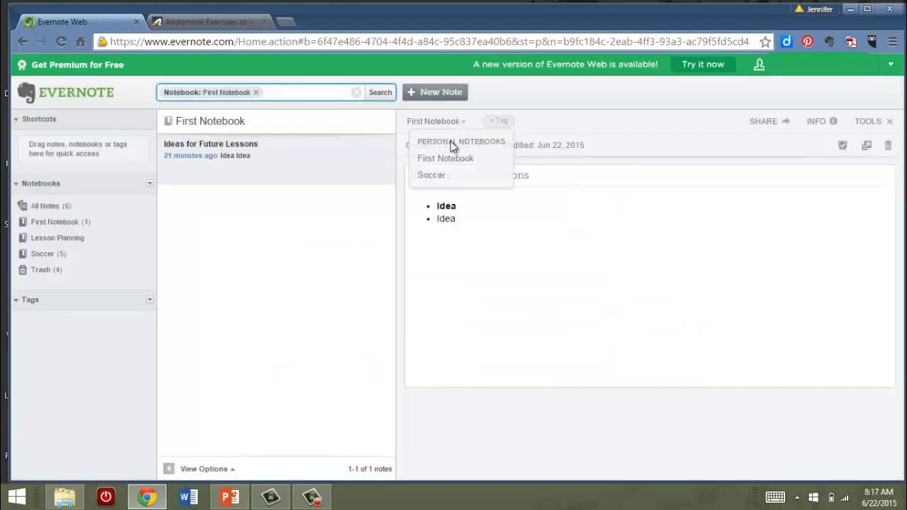
{"action": "left_click", "coordinate": [64, 44]}
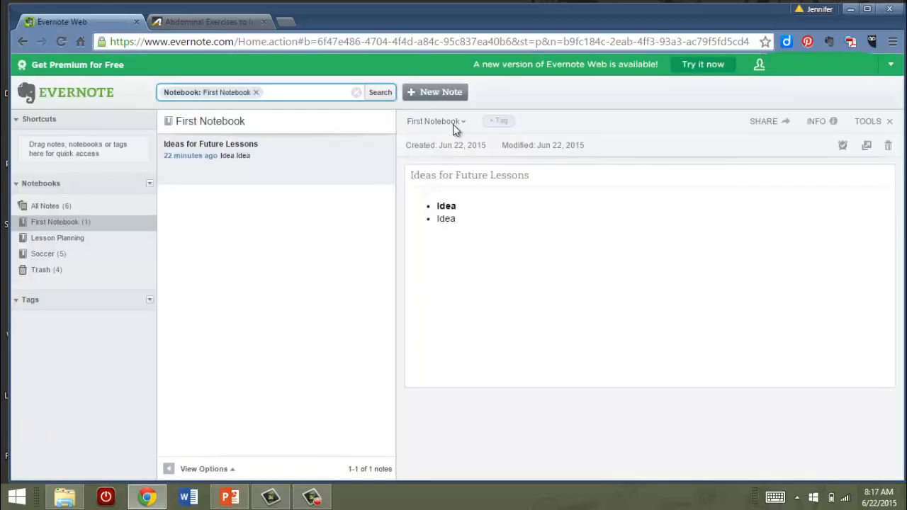
{"action": "left_click", "coordinate": [453, 124]}
{"action": "left_click", "coordinate": [441, 176]}
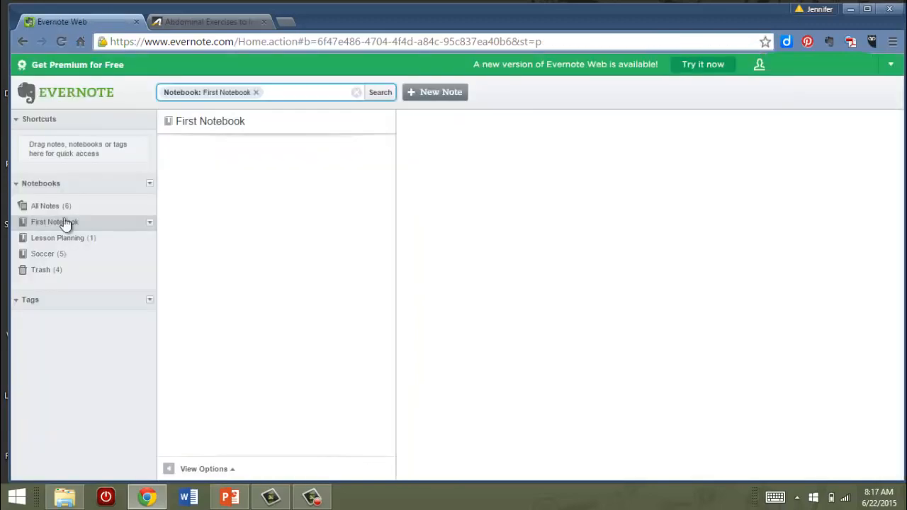
Step: Delete the empty First Notebook and confirm its removal
{"action": "left_click", "coordinate": [150, 224]}
{"action": "left_click", "coordinate": [163, 264]}
{"action": "left_click", "coordinate": [577, 299]}
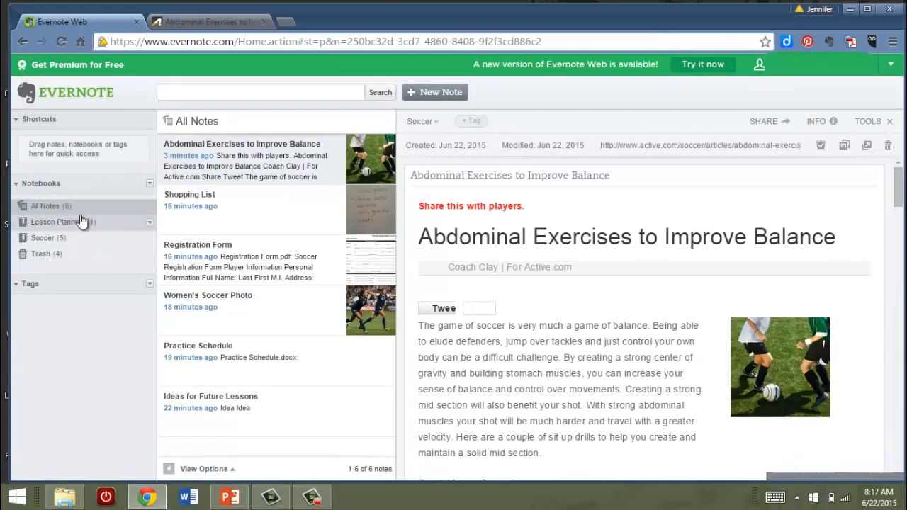
Step: Browse the Lesson Planning and Soccer notebooks and the January 19, January 12 and January 5, 2015 notes in Faculty Meetings
{"action": "left_click", "coordinate": [79, 222]}
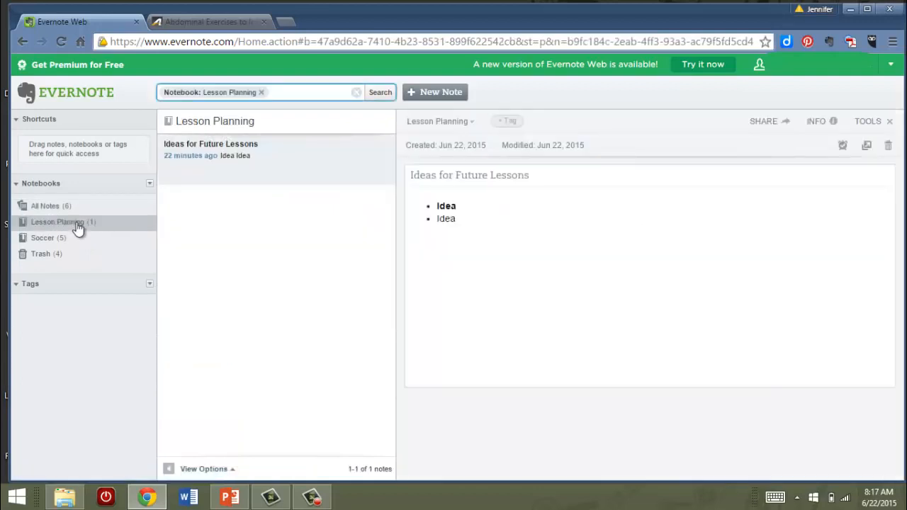
{"action": "left_click", "coordinate": [43, 238]}
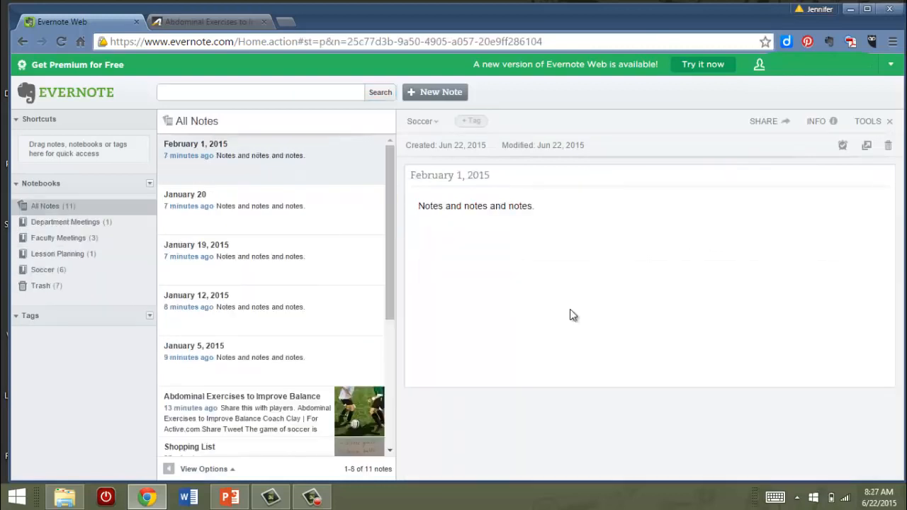
{"action": "left_click", "coordinate": [87, 243]}
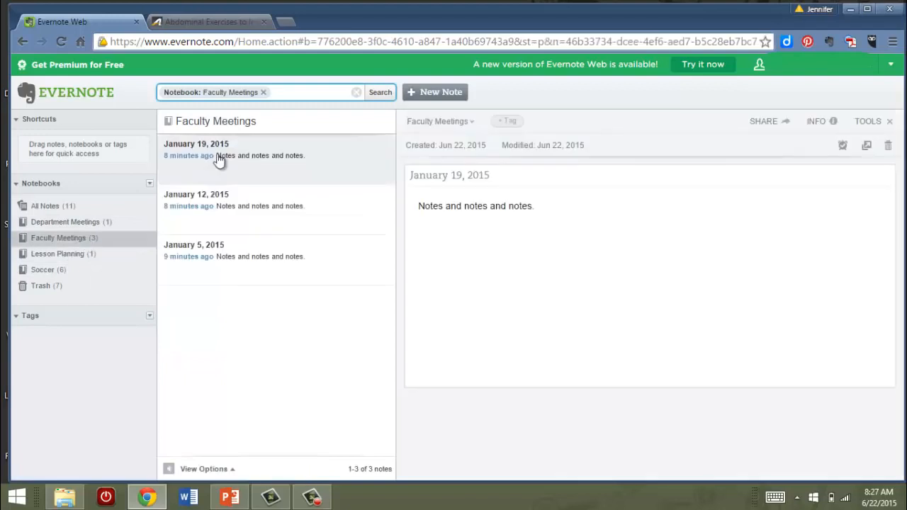
{"action": "left_click", "coordinate": [330, 213]}
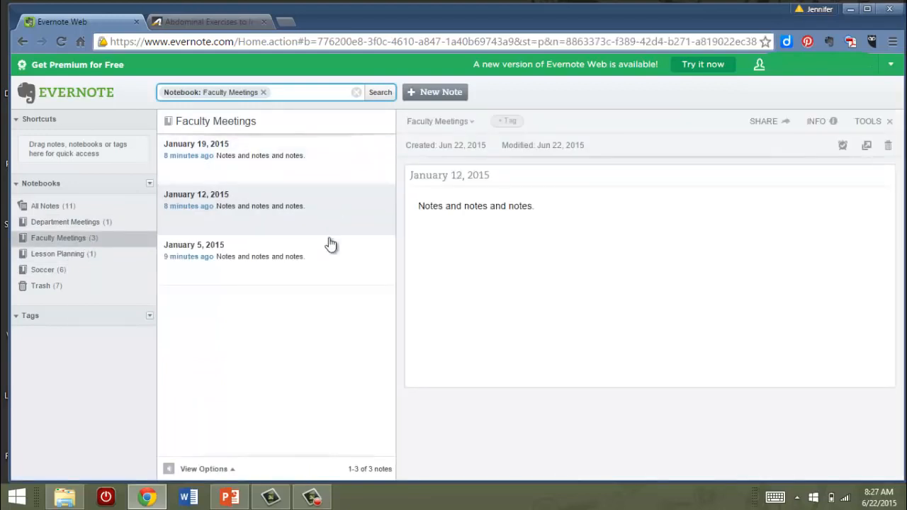
{"action": "left_click", "coordinate": [330, 253]}
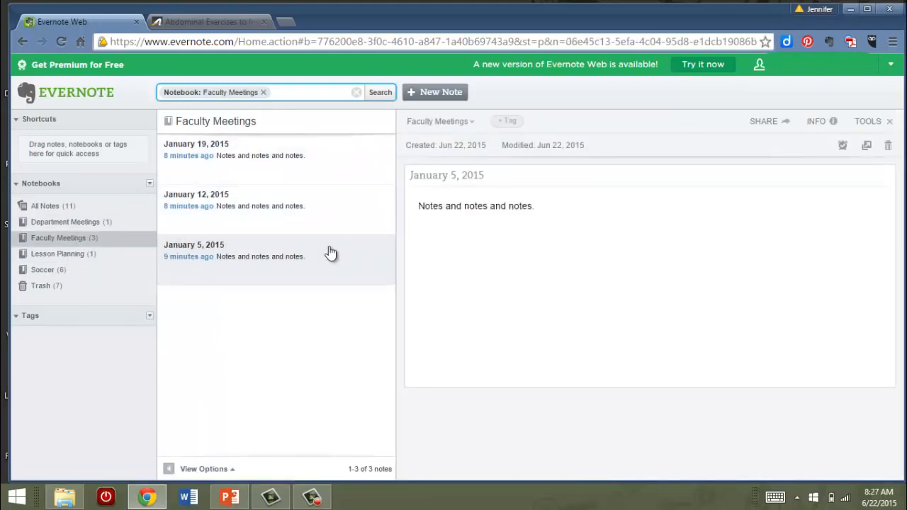
Step: Create a notebook stack named Meetings from the Department Meetings notebook and add the Faculty Meetings notebook to it
{"action": "left_click", "coordinate": [130, 226]}
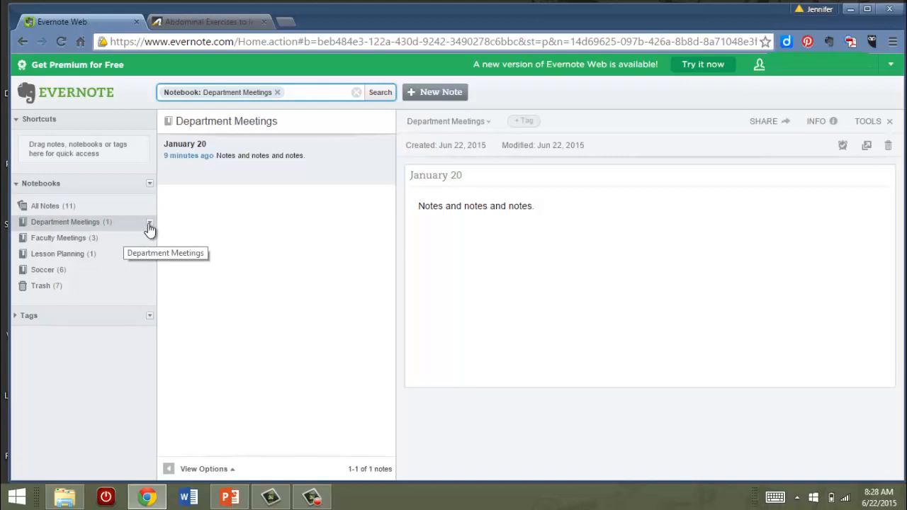
{"action": "left_click", "coordinate": [150, 227]}
{"action": "mouse_move", "coordinate": [171, 305]}
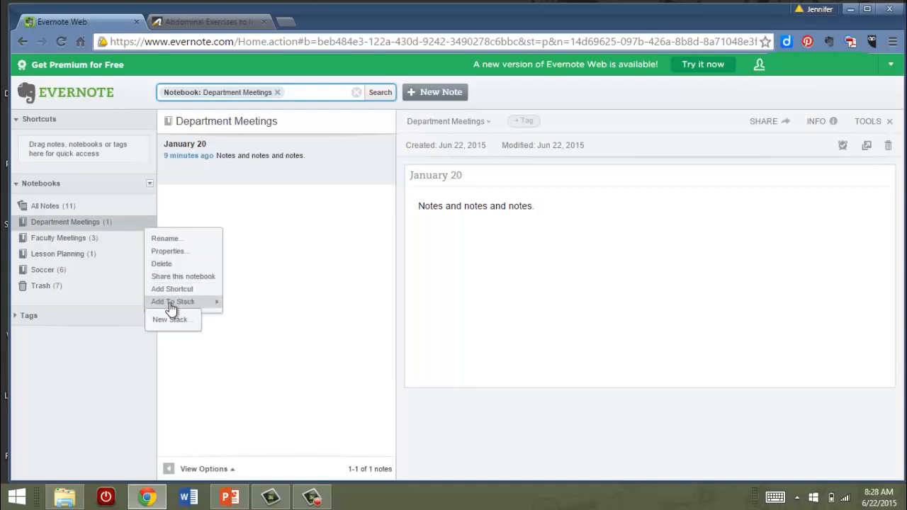
{"action": "left_click", "coordinate": [170, 321]}
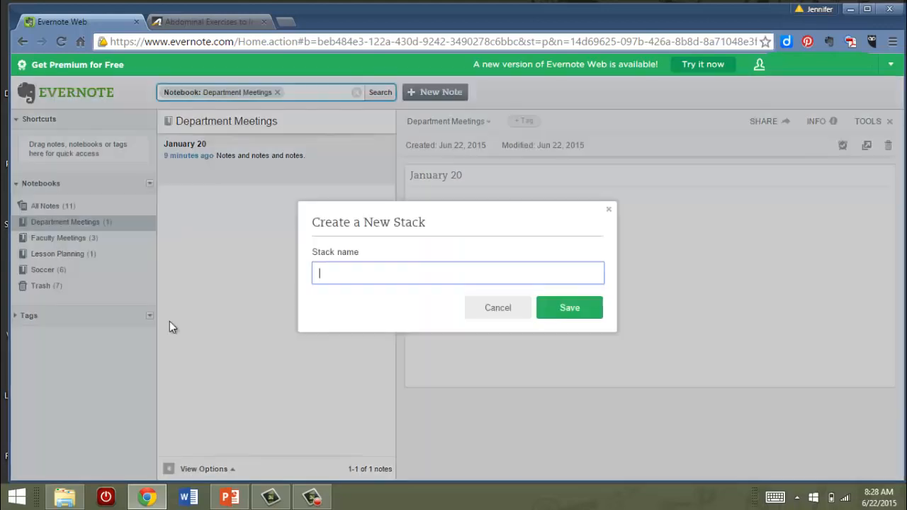
{"action": "type", "text": "Meetings"}
{"action": "left_click", "coordinate": [560, 315]}
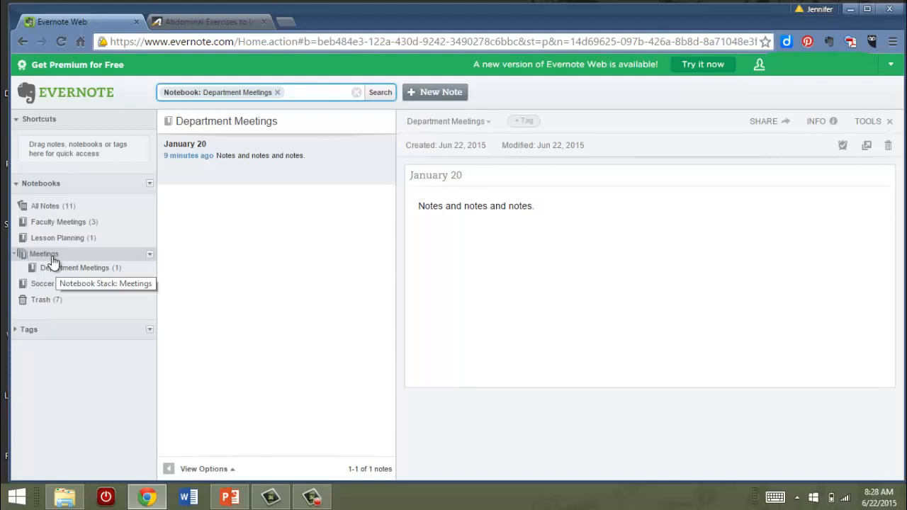
{"action": "left_click_drag", "start_coordinate": [75, 231], "coordinate": [50, 258]}
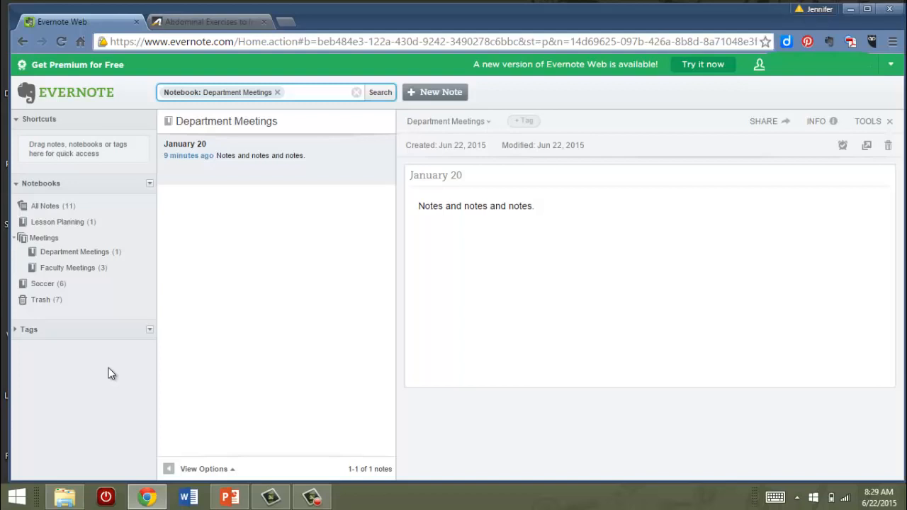
Step: Switch to the new version of Evernote Web and close the Abdominal Exercises article page
{"action": "left_click", "coordinate": [704, 70]}
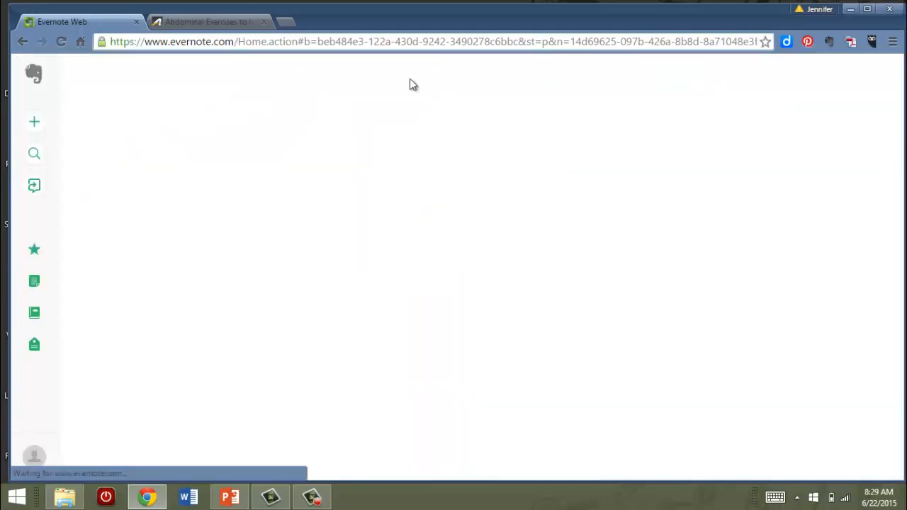
{"action": "left_click", "coordinate": [264, 22]}
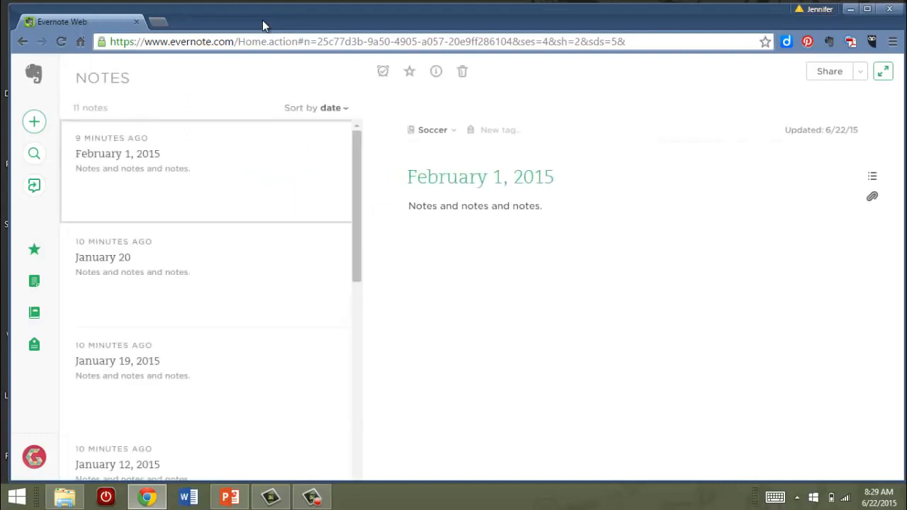
Step: Look over the new version's notes list, its notebooks including the collapsible Meetings stack, and the account options with Leave beta
{"action": "left_click", "coordinate": [34, 282]}
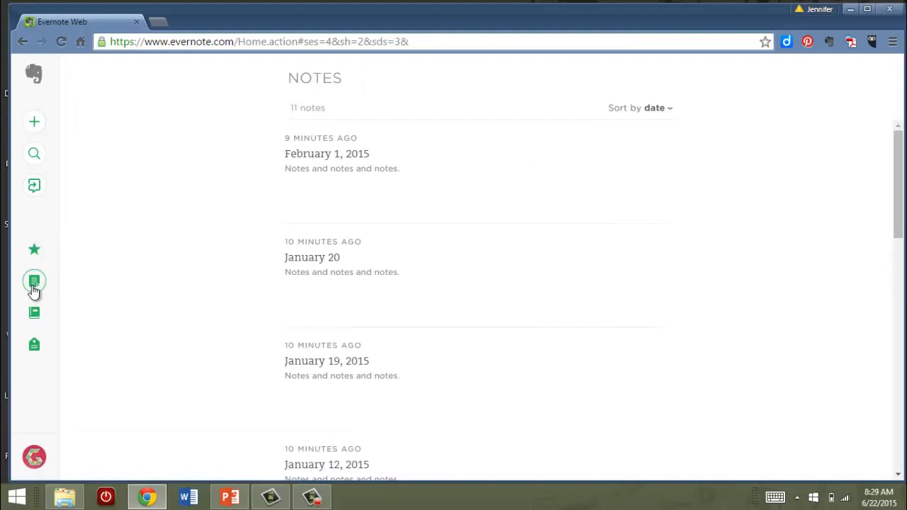
{"action": "left_click", "coordinate": [34, 318]}
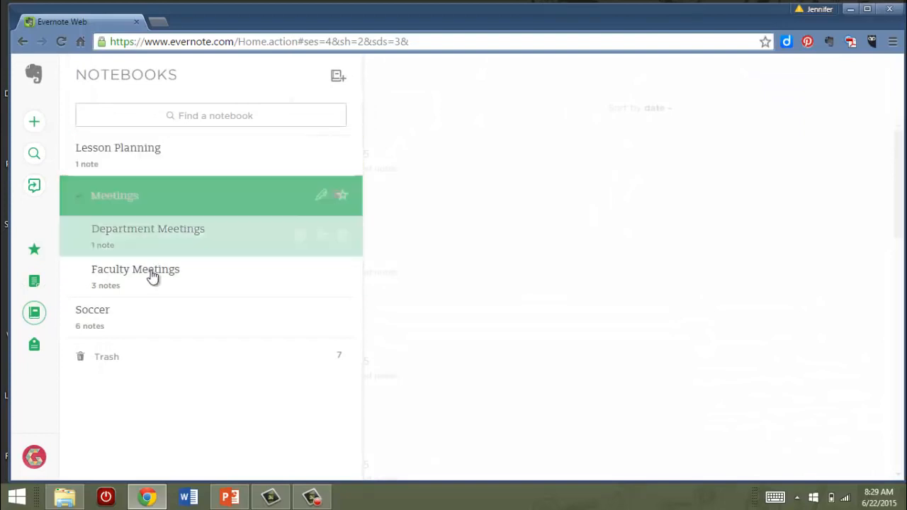
{"action": "left_click", "coordinate": [78, 198]}
{"action": "left_click", "coordinate": [79, 199]}
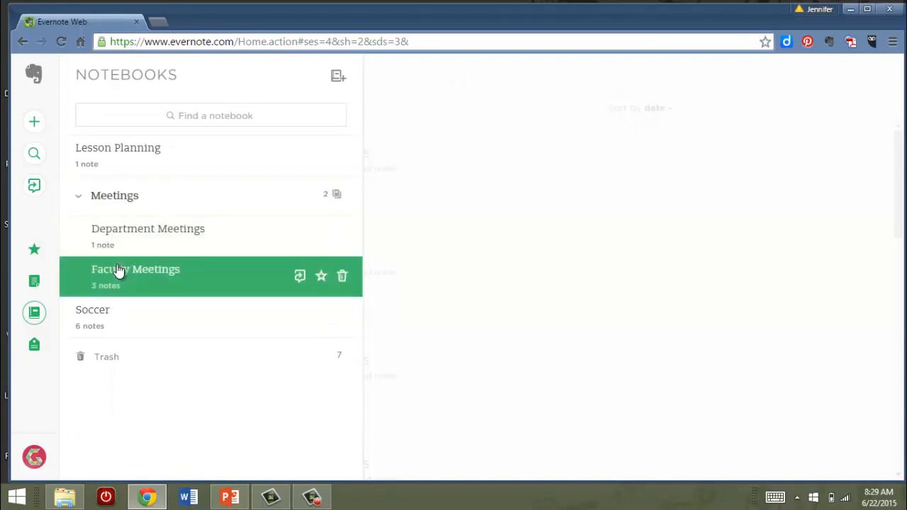
{"action": "left_click", "coordinate": [35, 459]}
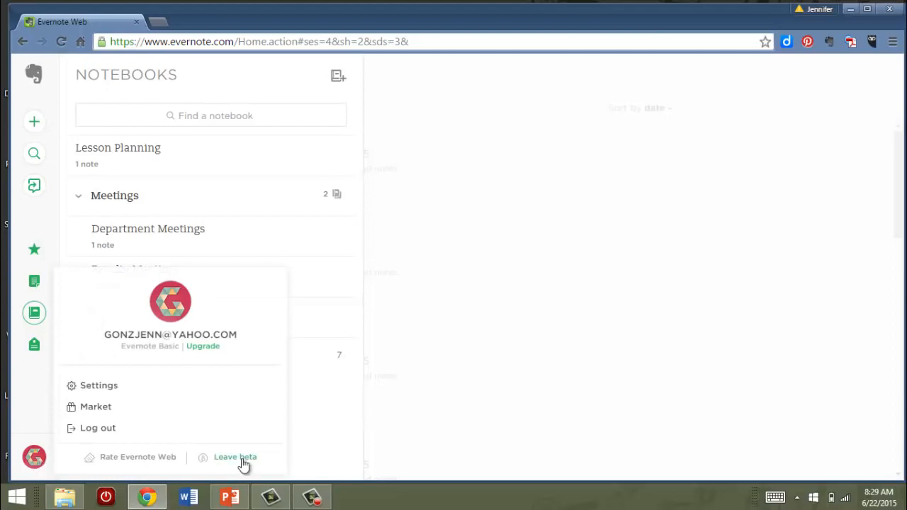